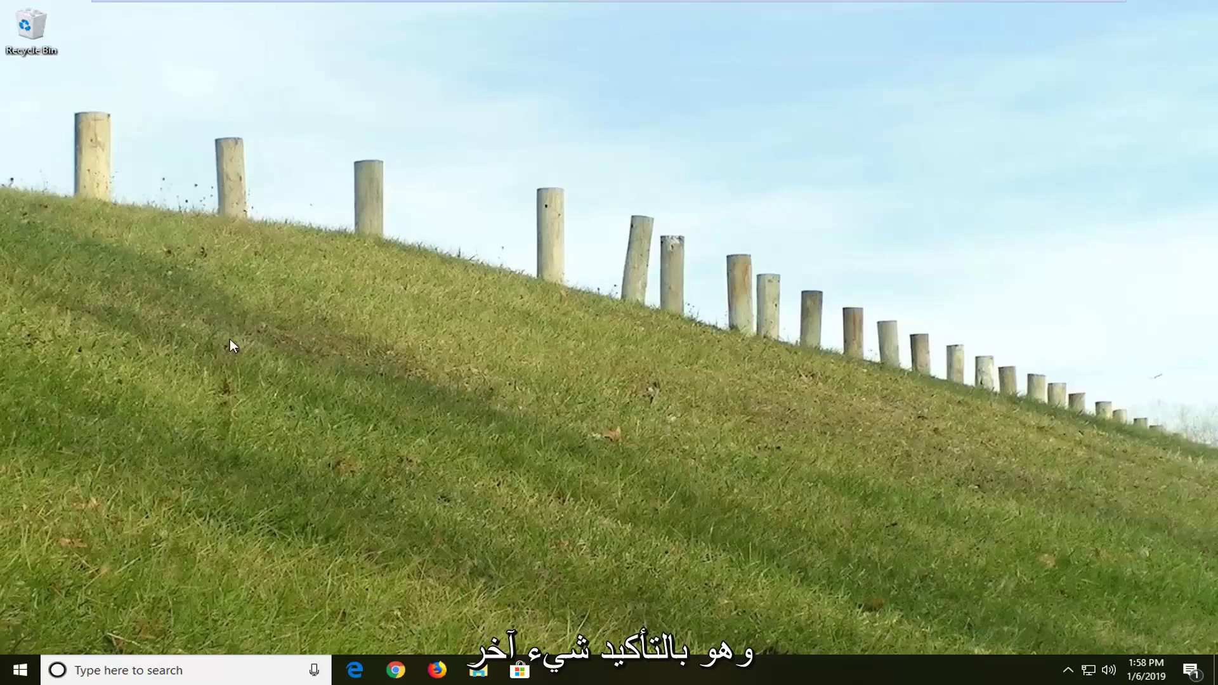
- Launch Device Manager by searching 'device manager' from Start
left_click(14, 674)
type("device manager")
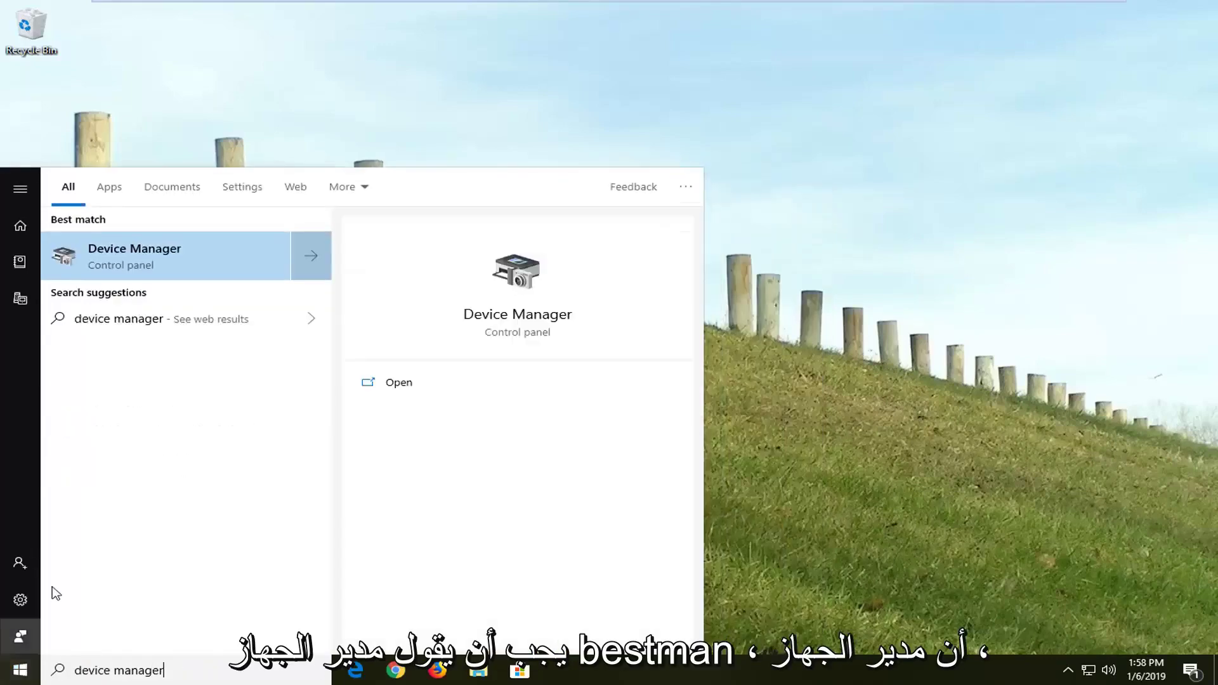
left_click(154, 256)
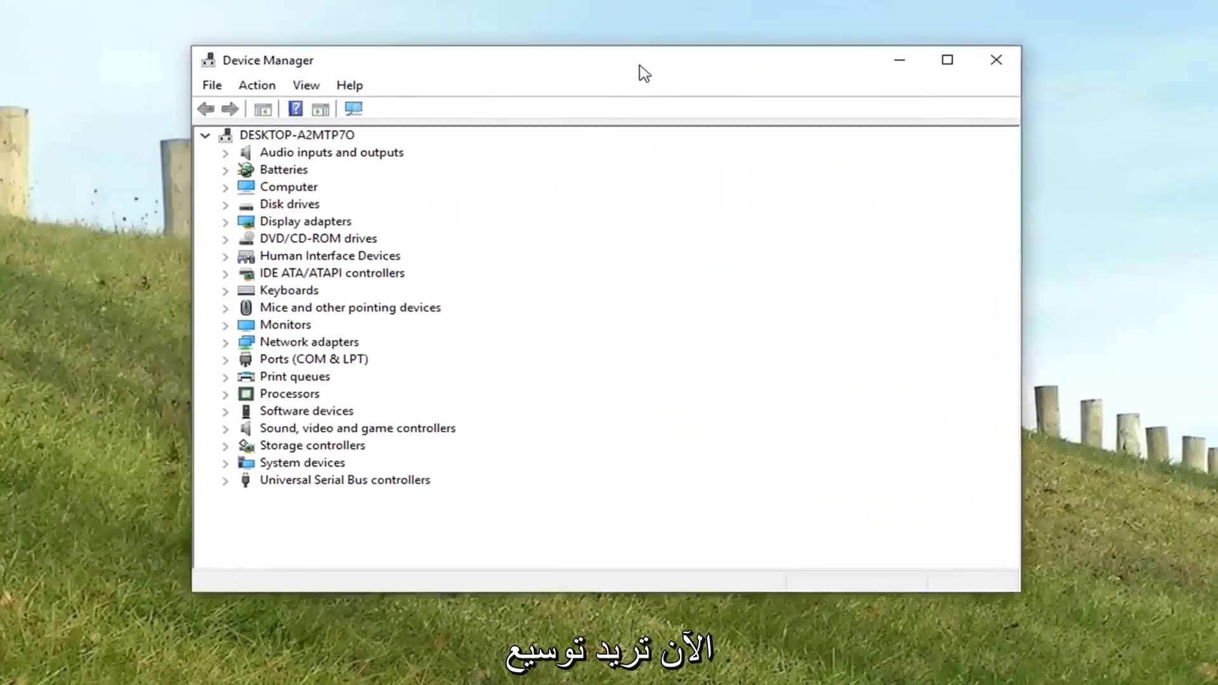
- Expand Universal Serial Bus controllers and select the first USB Root Hub
left_click(347, 490)
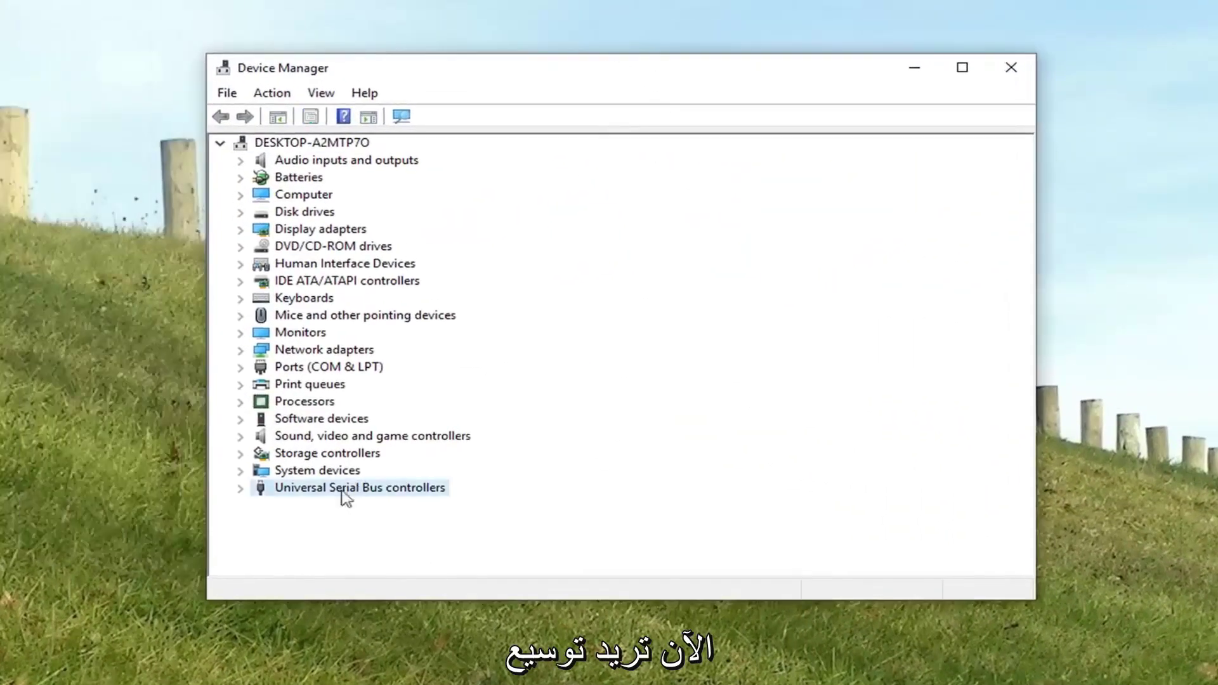
left_click(242, 491)
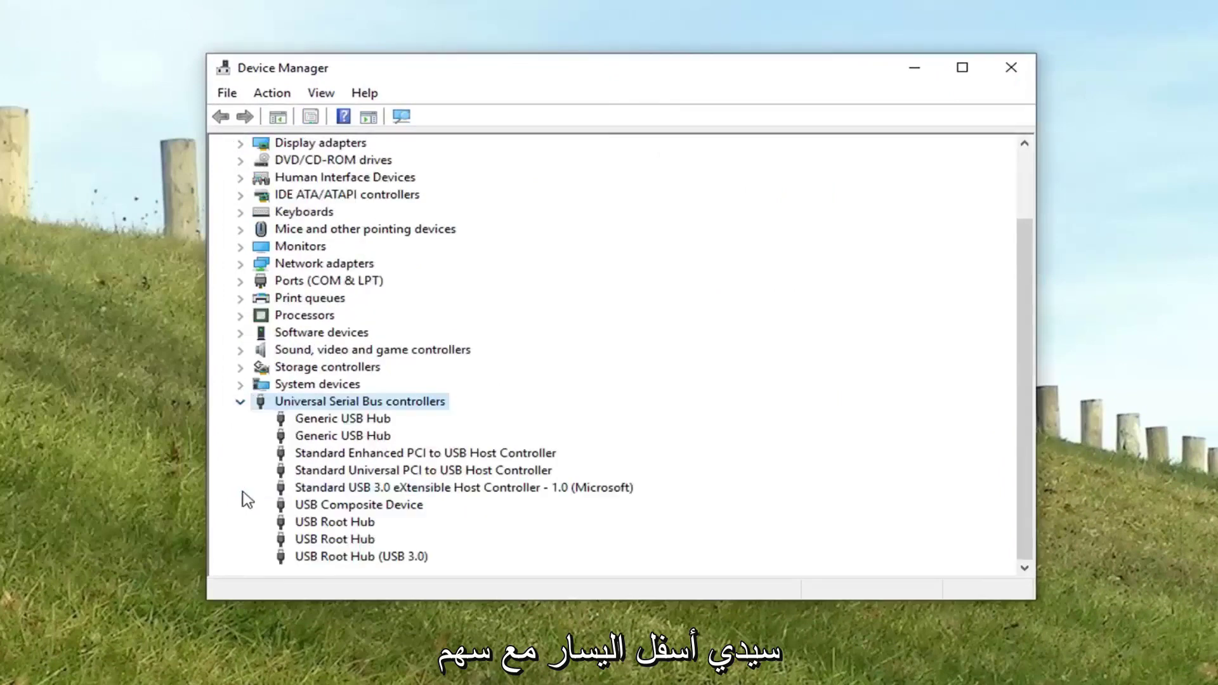
left_click(316, 526)
left_click(310, 559)
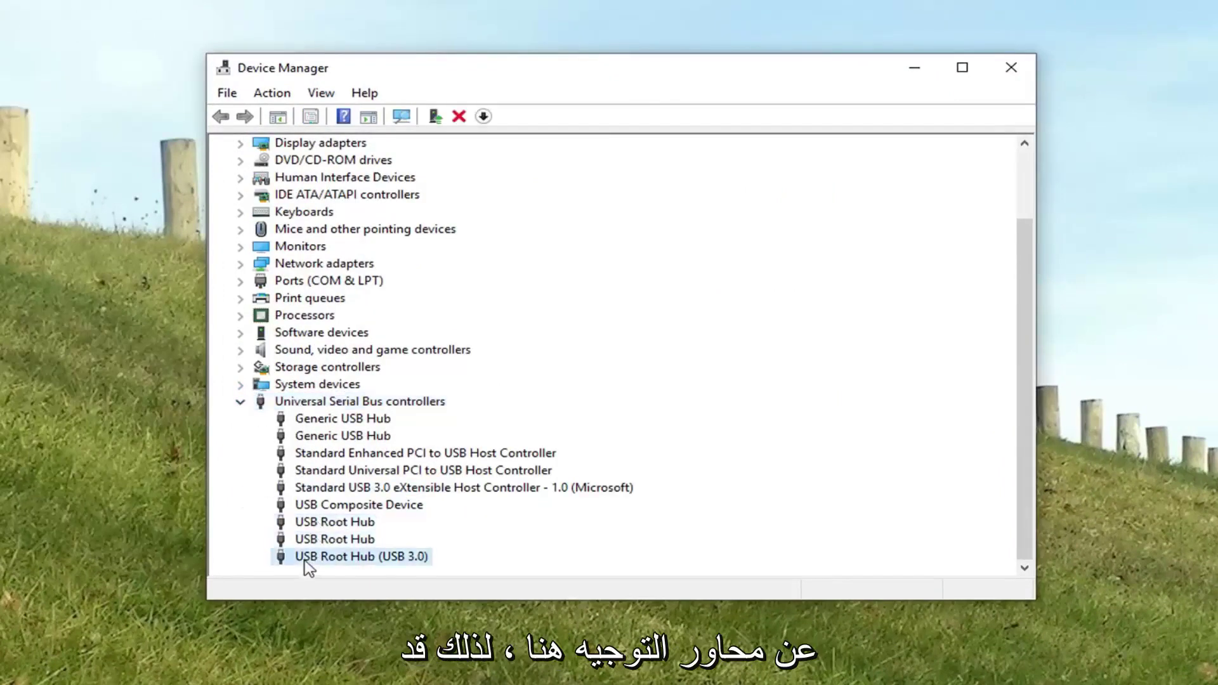
left_click(311, 524)
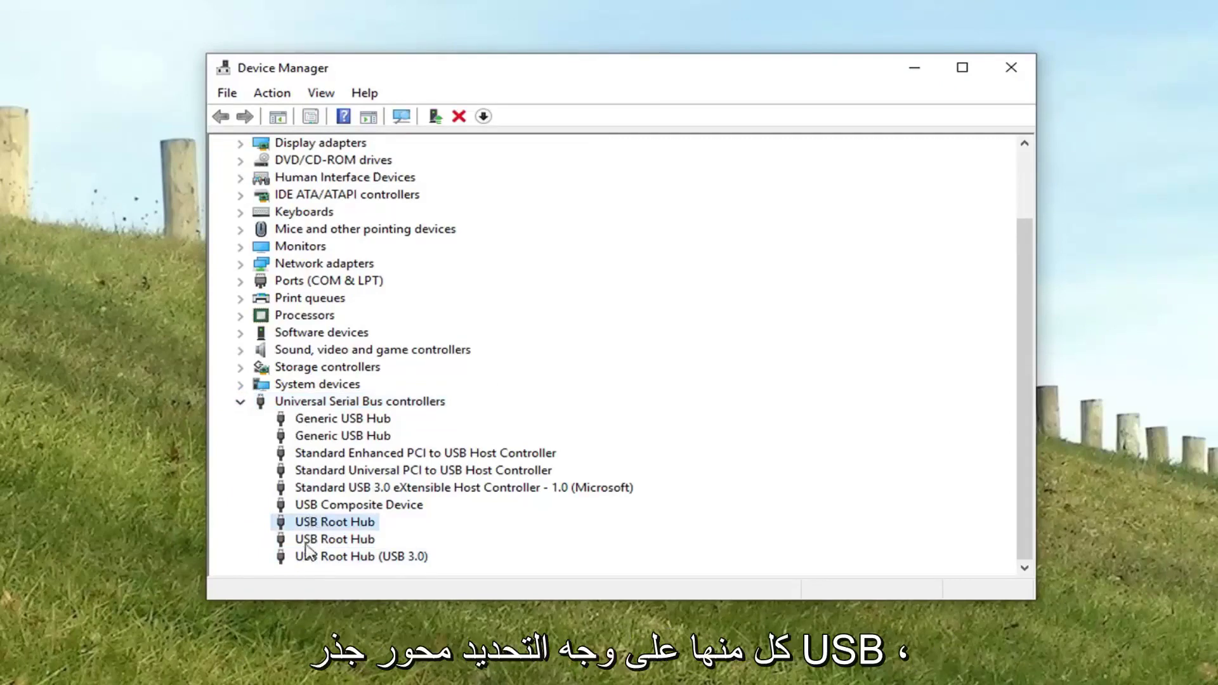
left_click(311, 541)
left_click(310, 559)
left_click(306, 522)
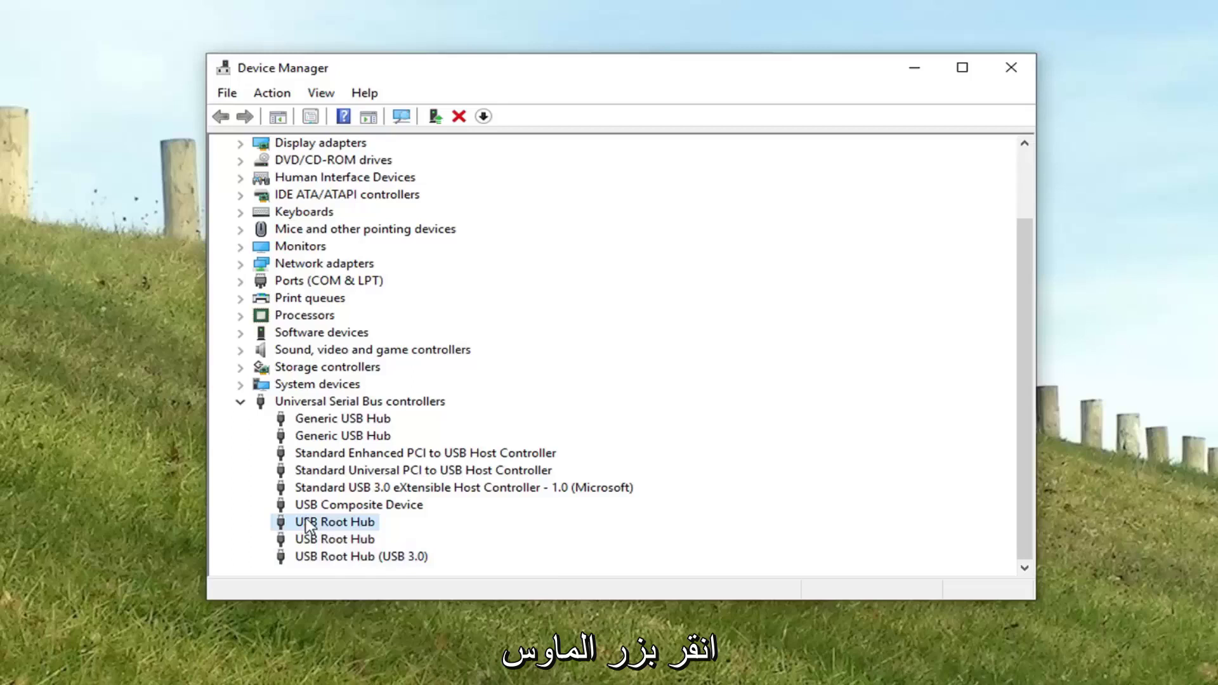
- Stop the computer from turning off the first USB Root Hub to save power
right_click(306, 521)
left_click(342, 630)
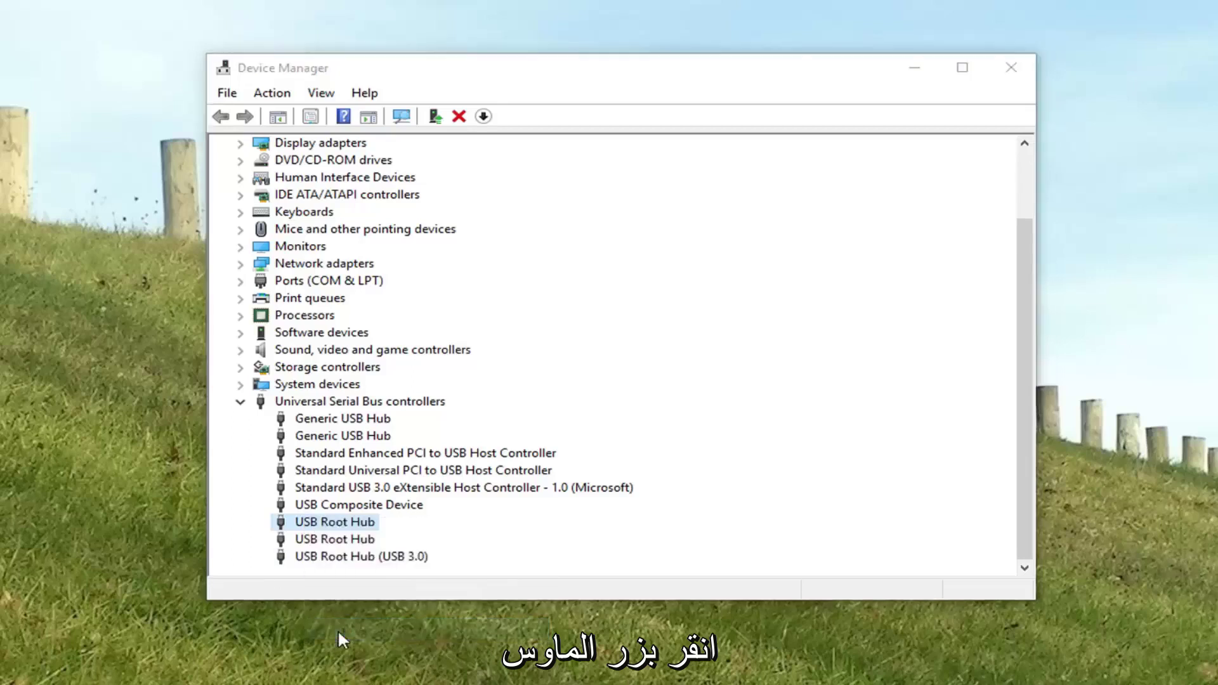
left_click(756, 154)
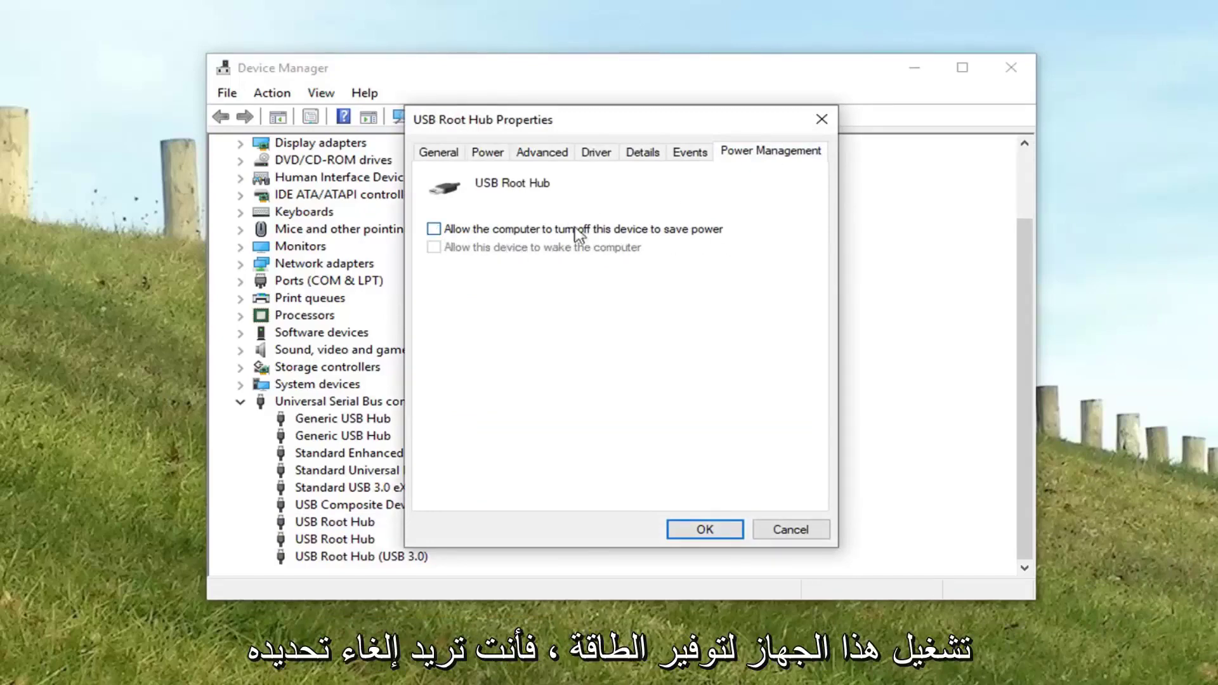
left_click(700, 530)
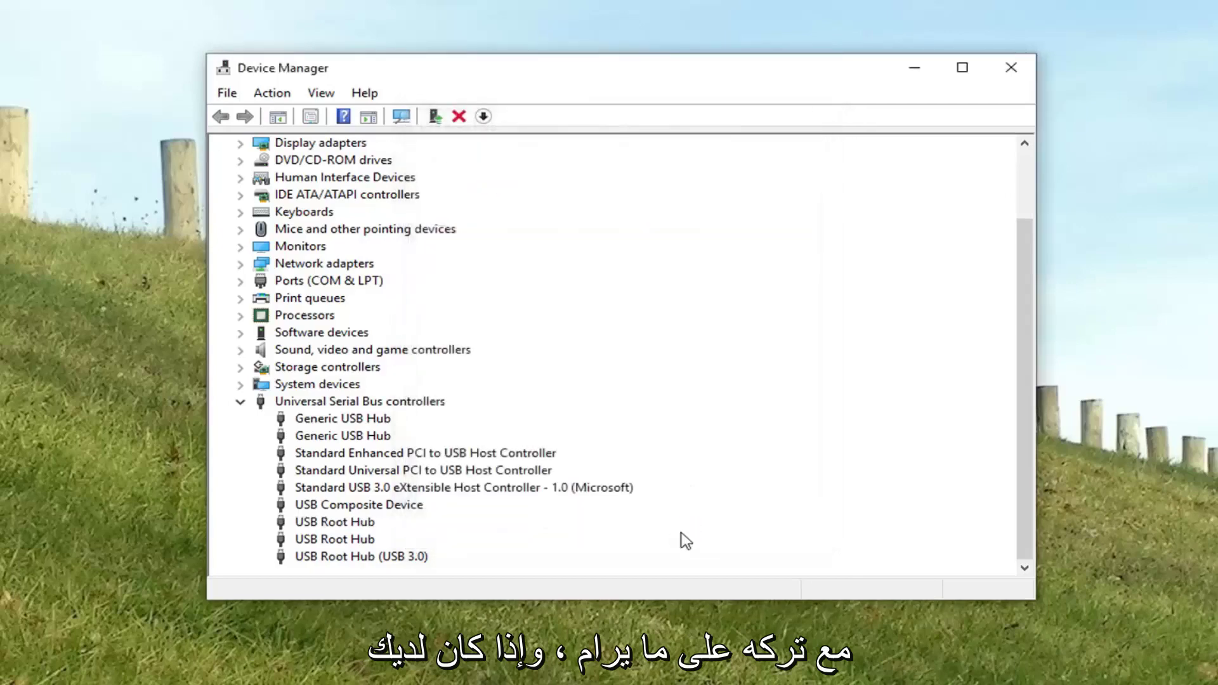
- Uncheck 'Allow the computer to turn off this device' for the second USB Root Hub
double_click(322, 540)
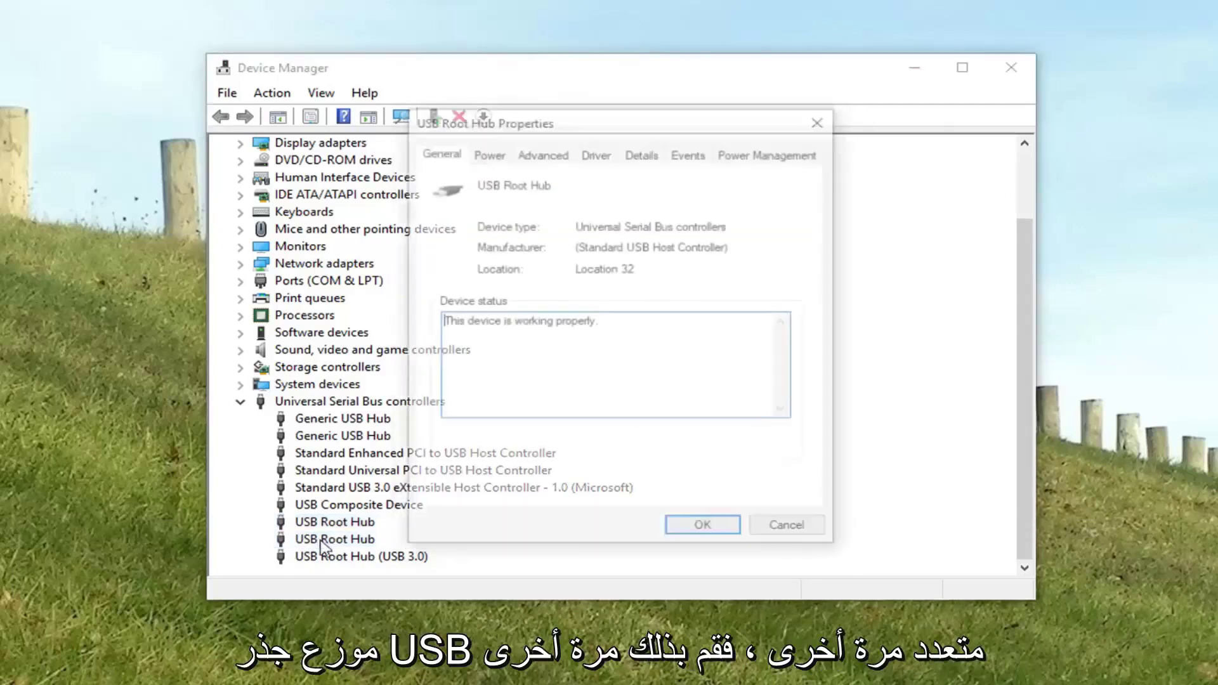
left_click(736, 153)
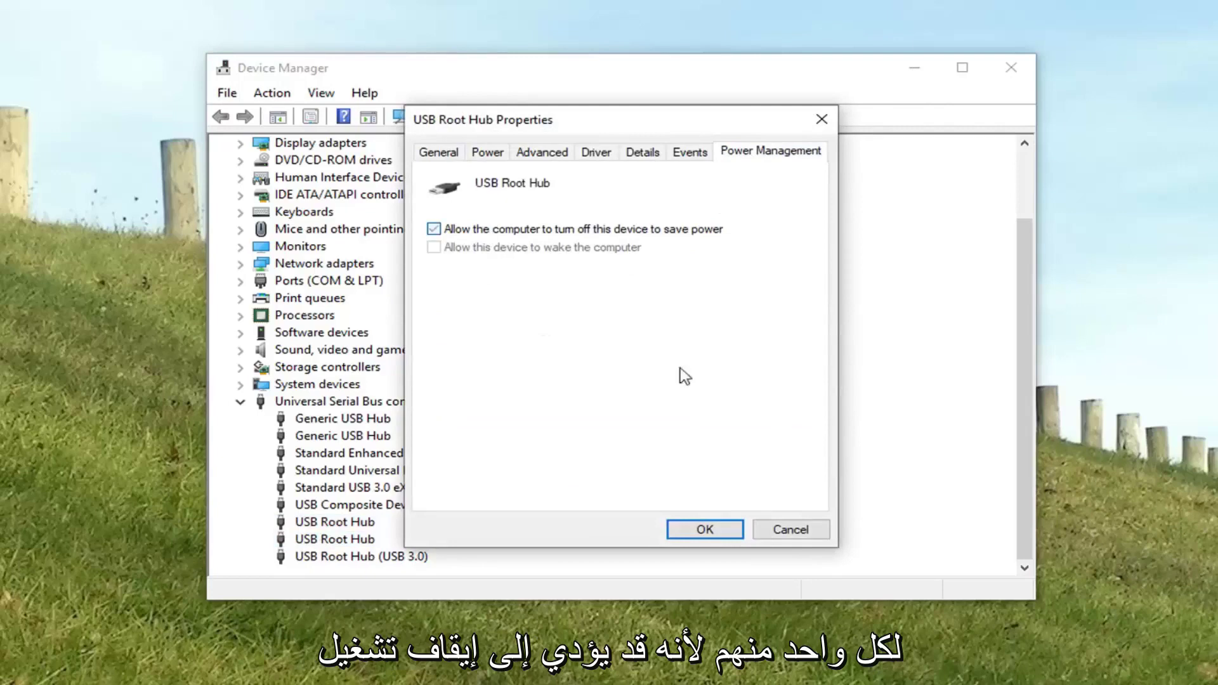
left_click(543, 234)
left_click(716, 530)
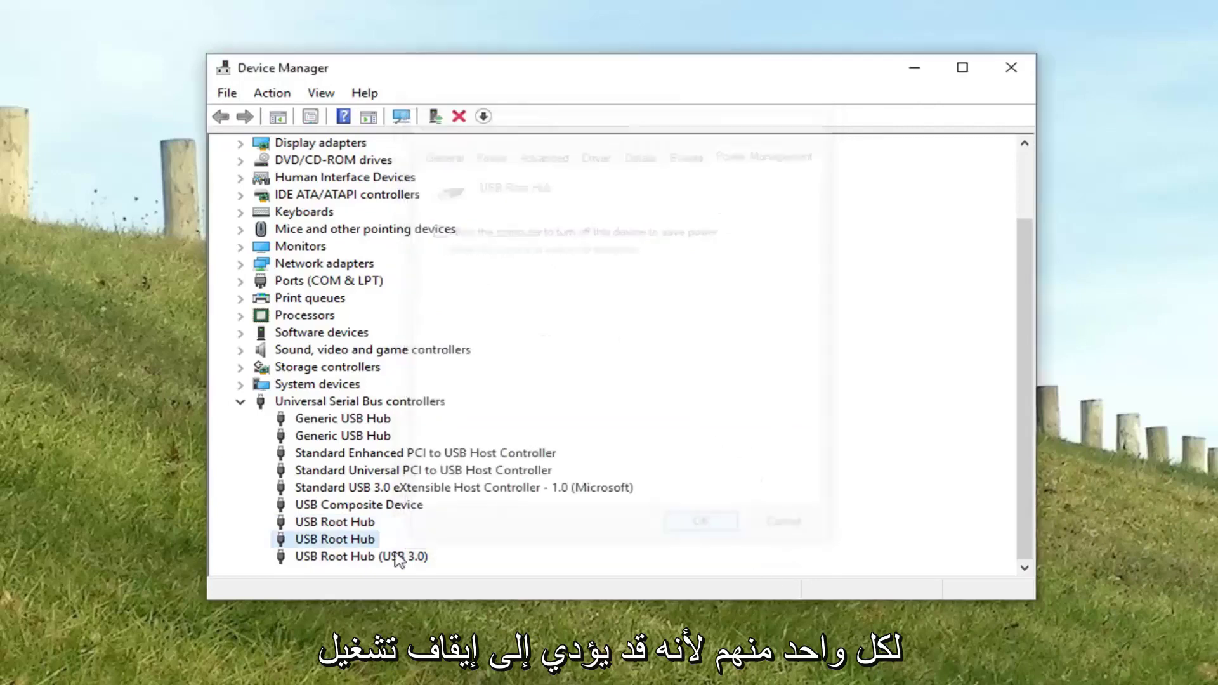
- Uncheck 'Allow the computer to turn off this device' for the USB Root Hub (USB 3.0)
double_click(398, 559)
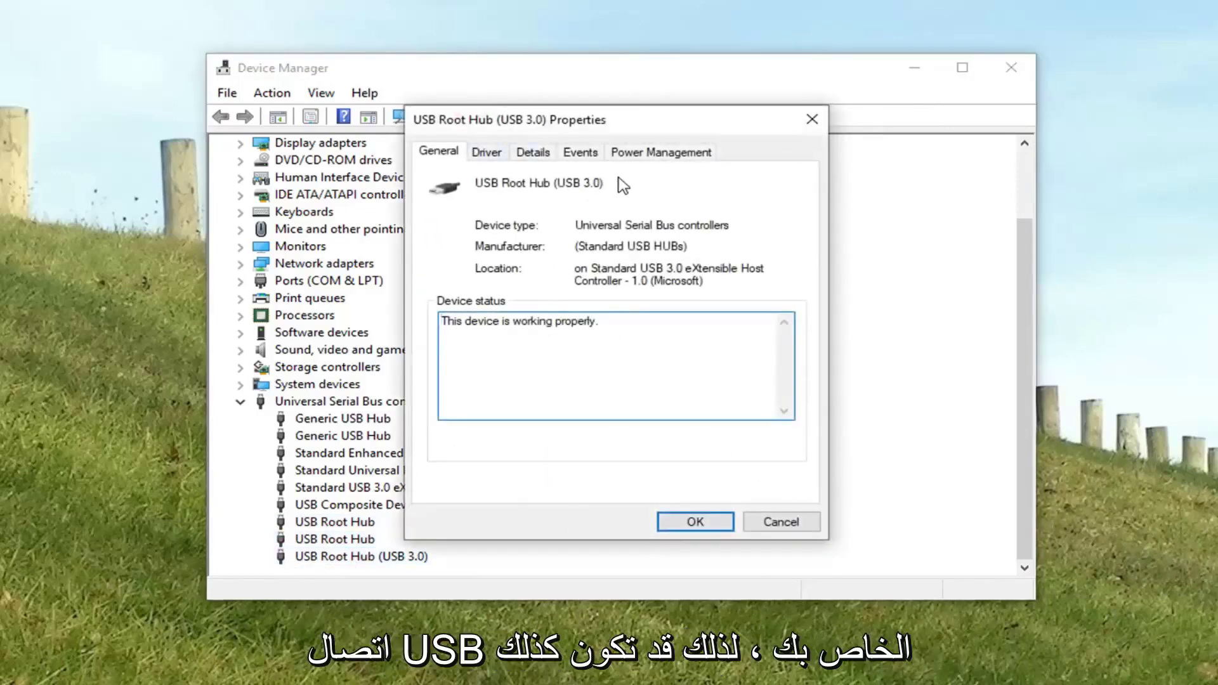
left_click(657, 152)
left_click(434, 229)
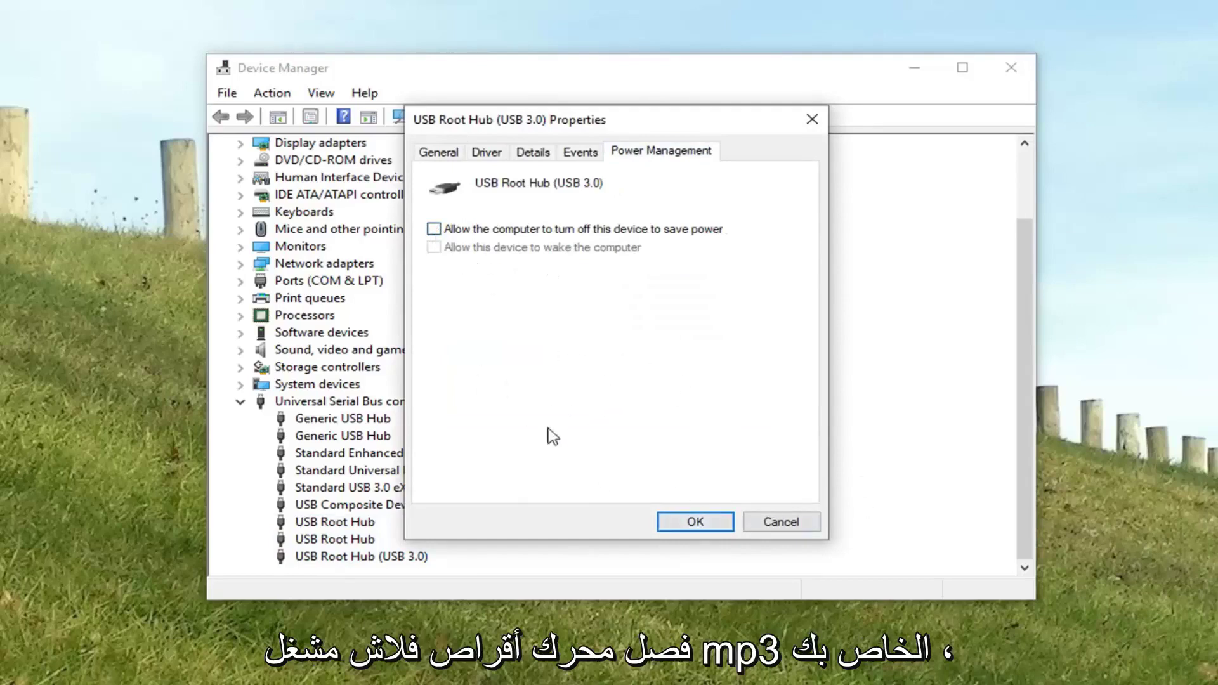
left_click(681, 527)
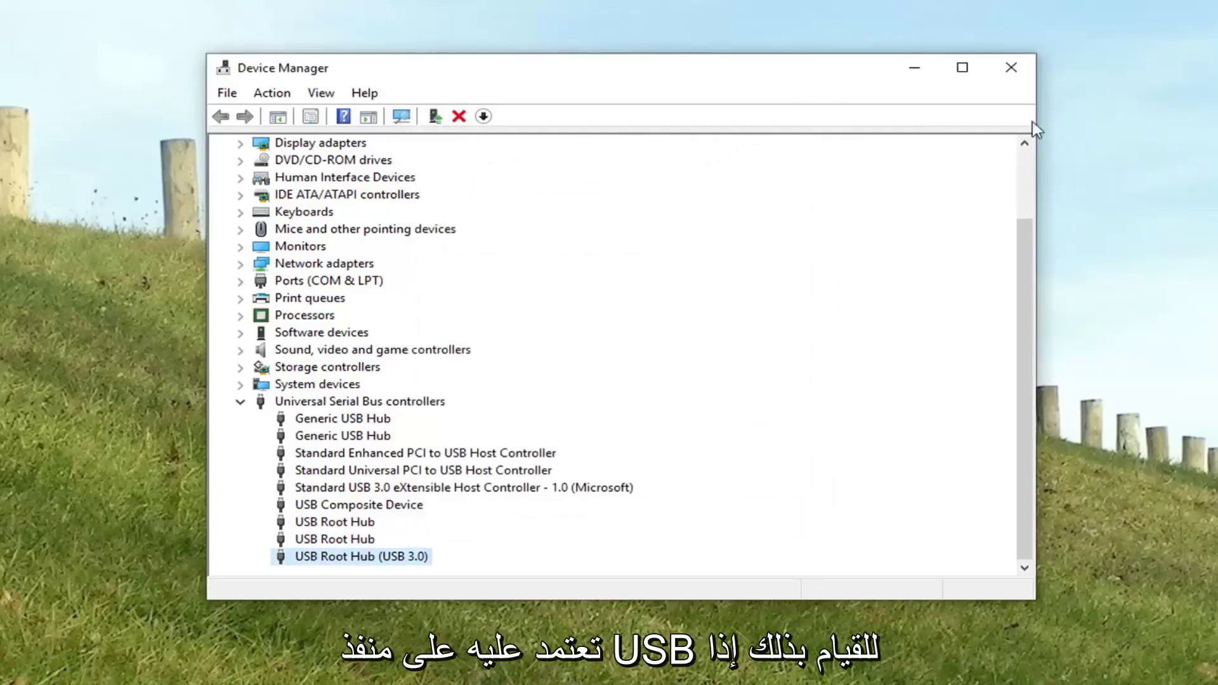
- Close Device Manager, open Control Panel, and set View by to Category
left_click(1012, 67)
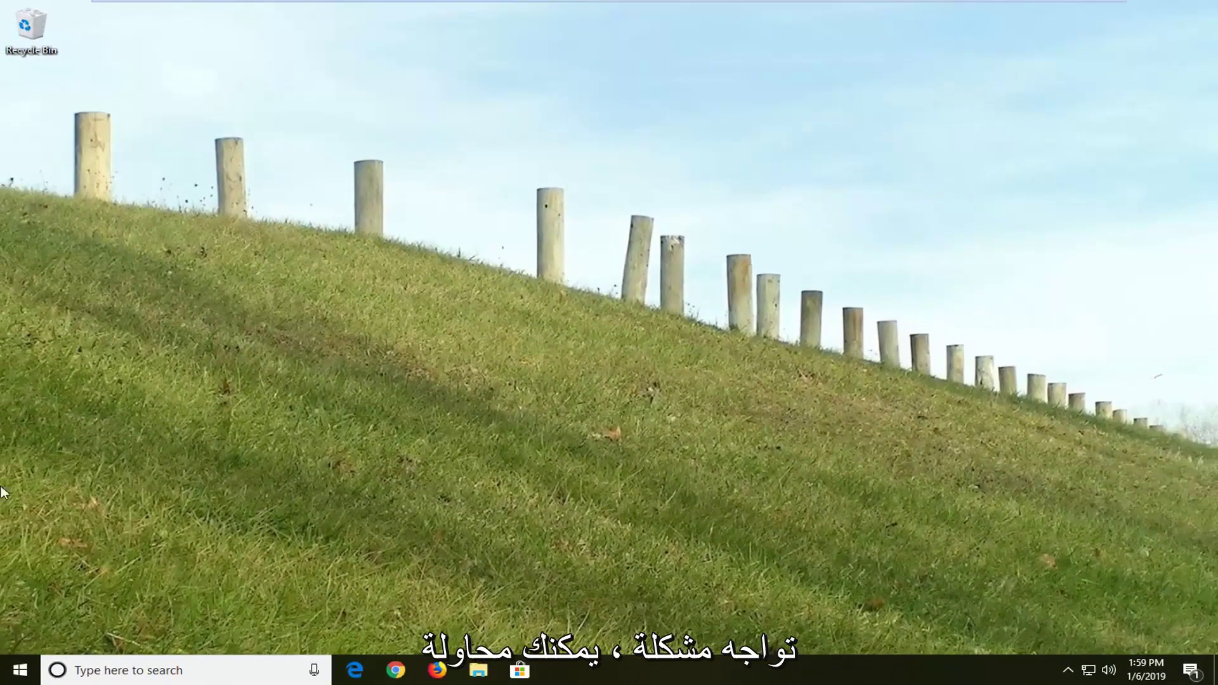
left_click(11, 678)
type("control panel")
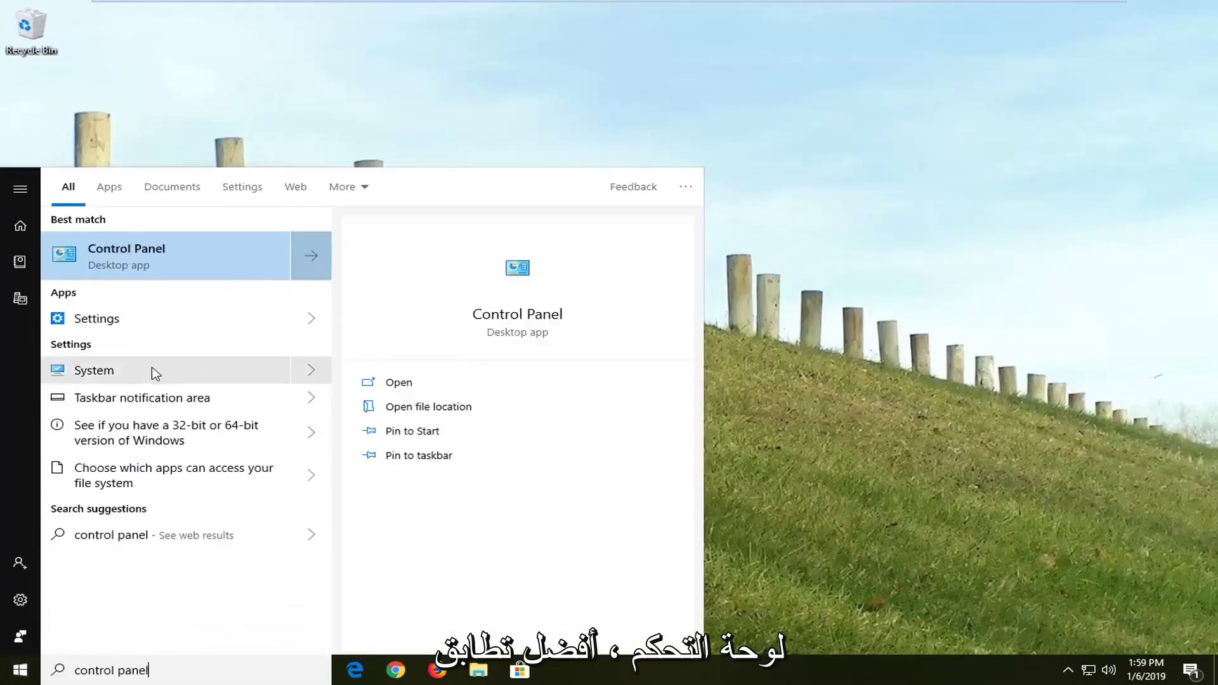
left_click(158, 262)
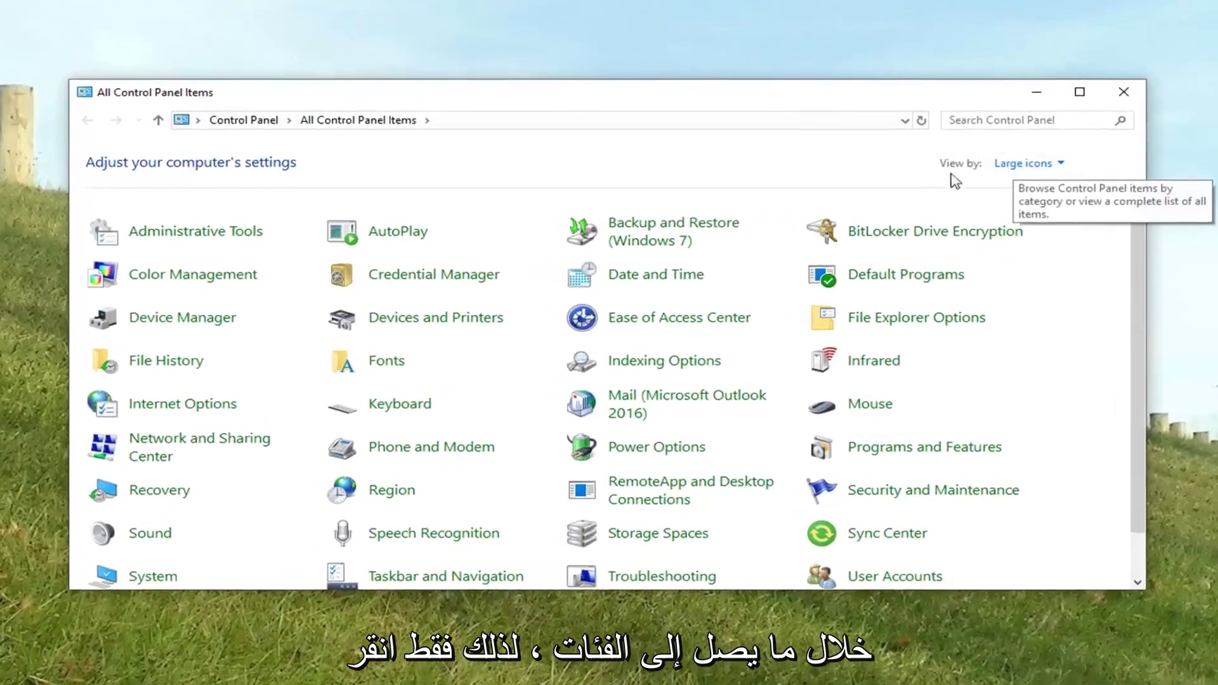
left_click(1023, 163)
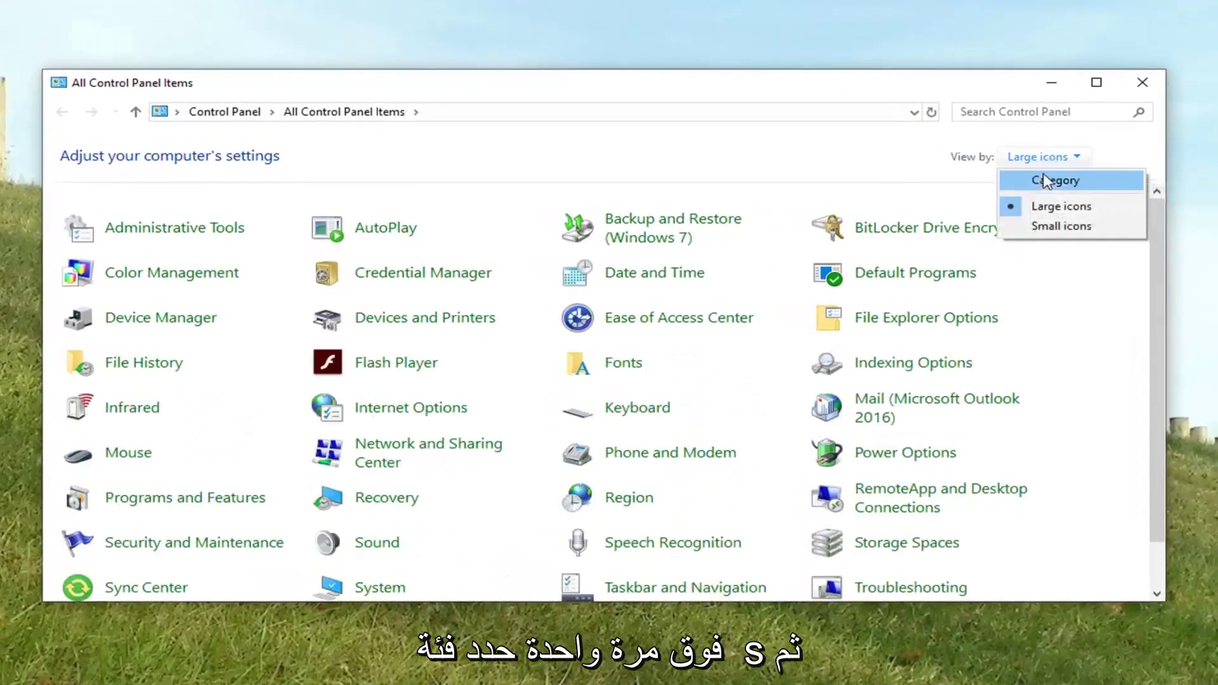
left_click(1047, 183)
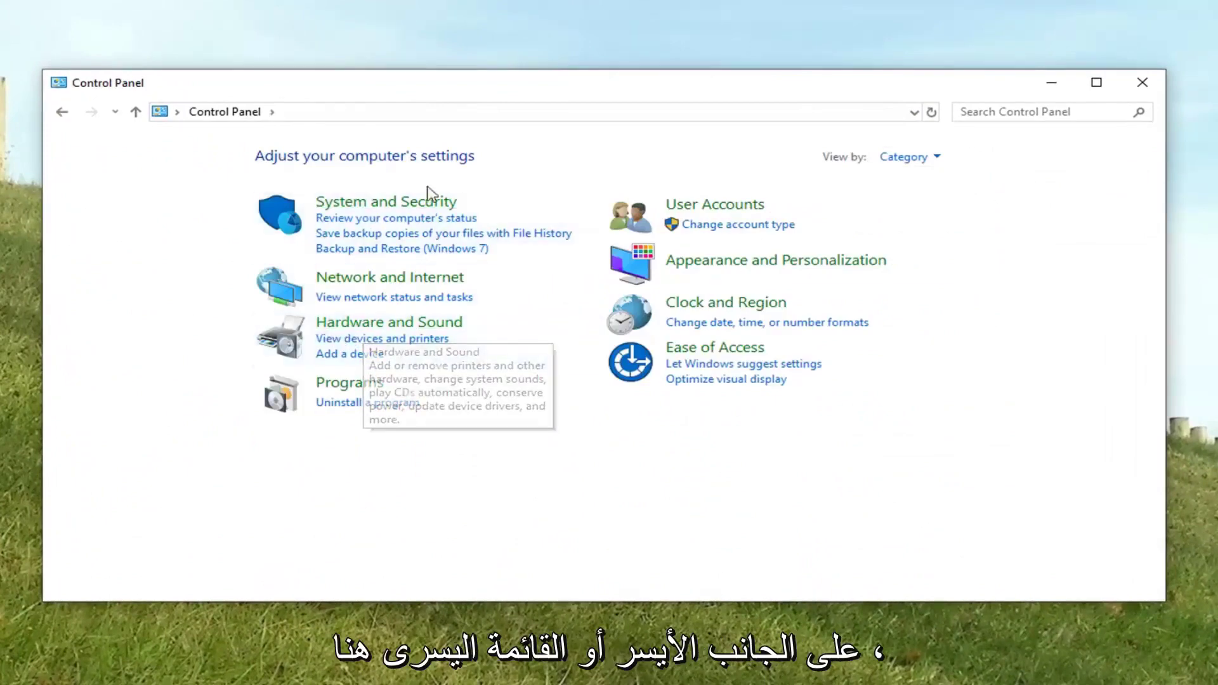
- Go to Hardware and Sound > Power Options and edit the High performance plan settings
left_click(386, 327)
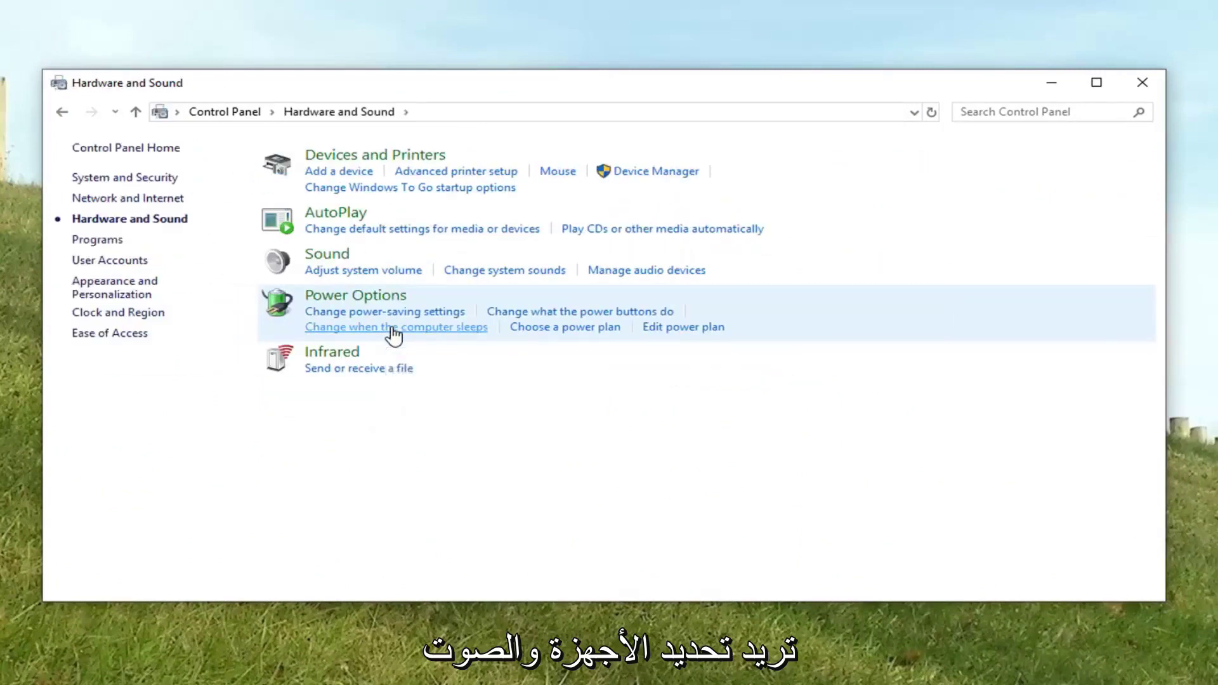
left_click(370, 304)
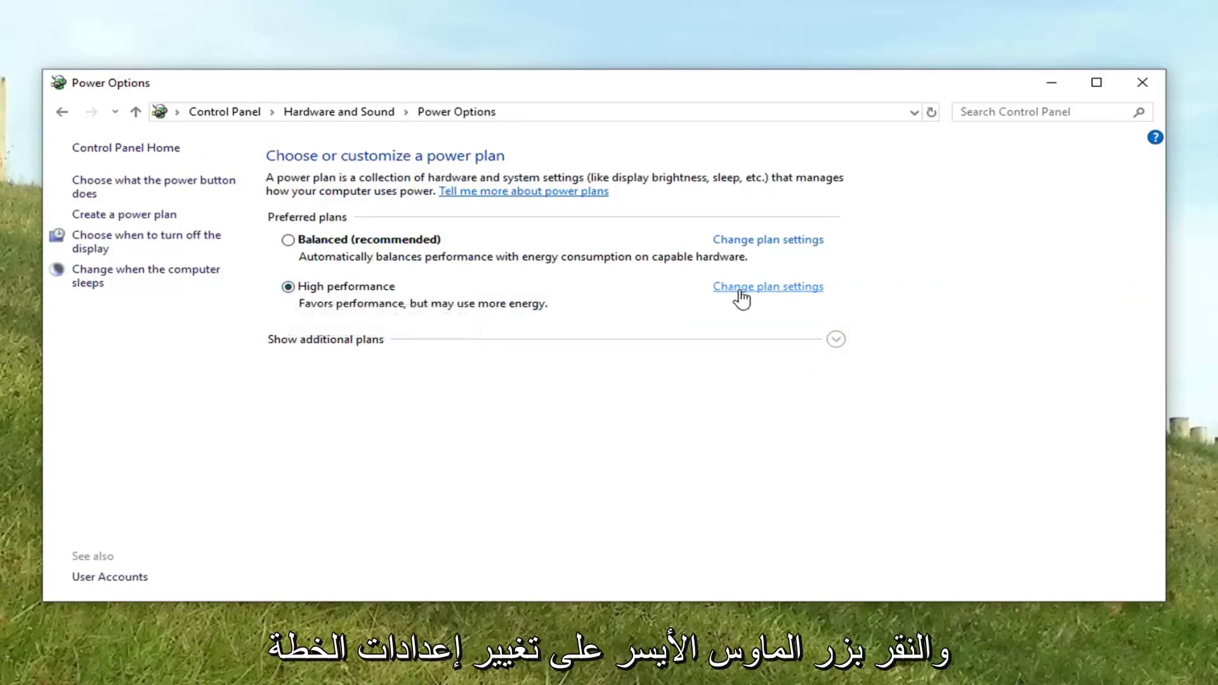
left_click(753, 291)
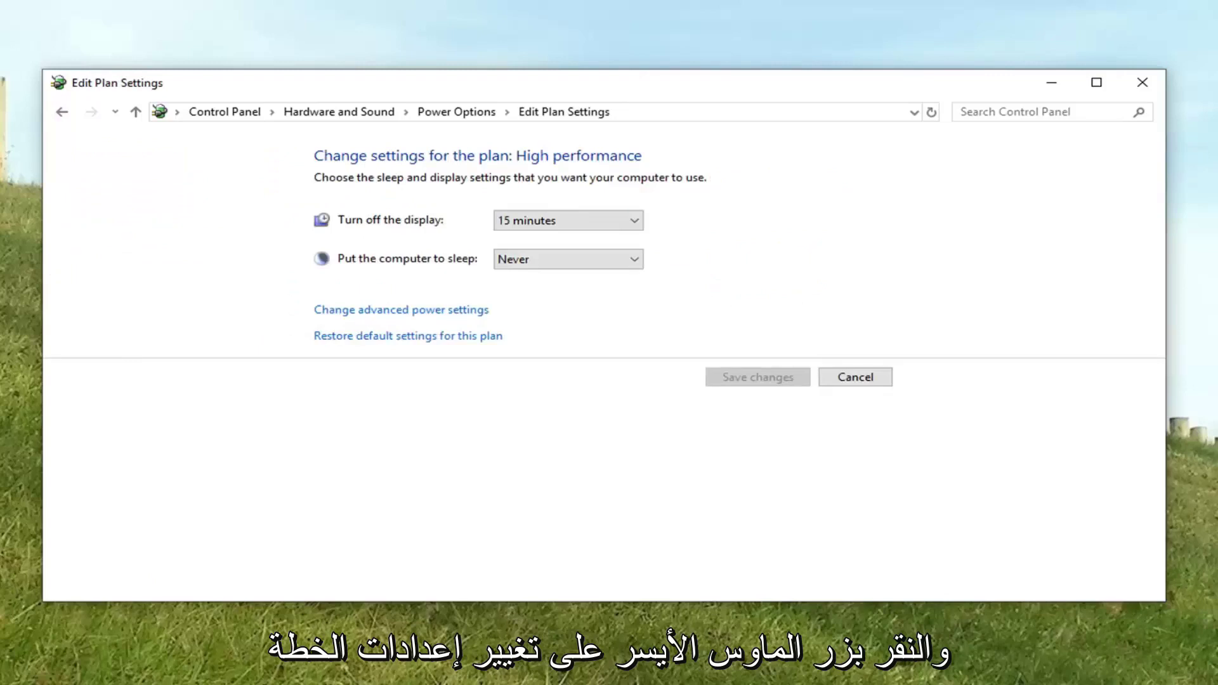
- In advanced power settings, set USB settings > USB selective suspend to Disabled and apply
left_click(467, 310)
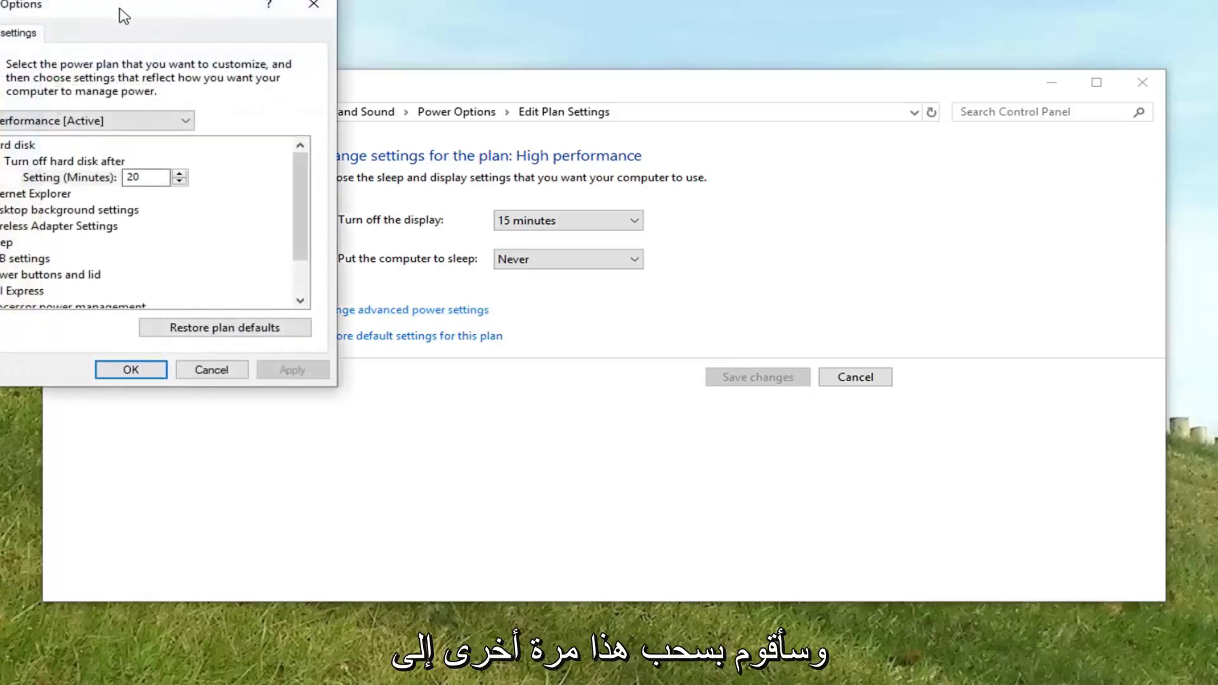
left_click_drag(135, 8, 585, 131)
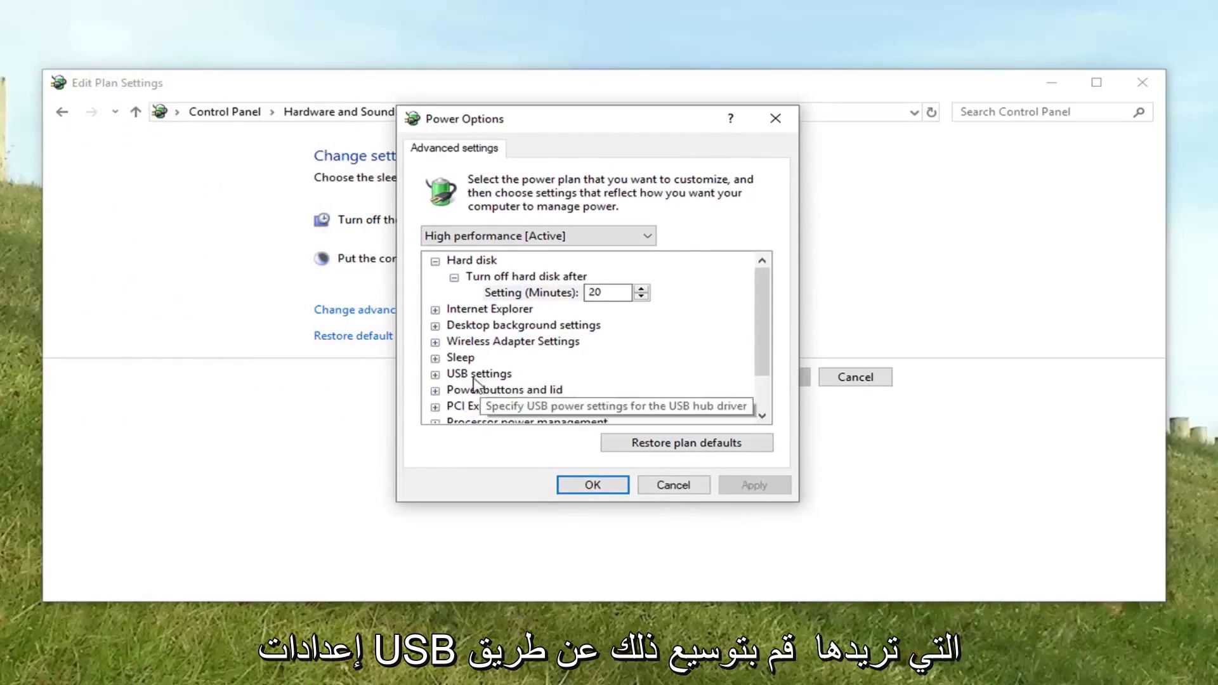
left_click(435, 374)
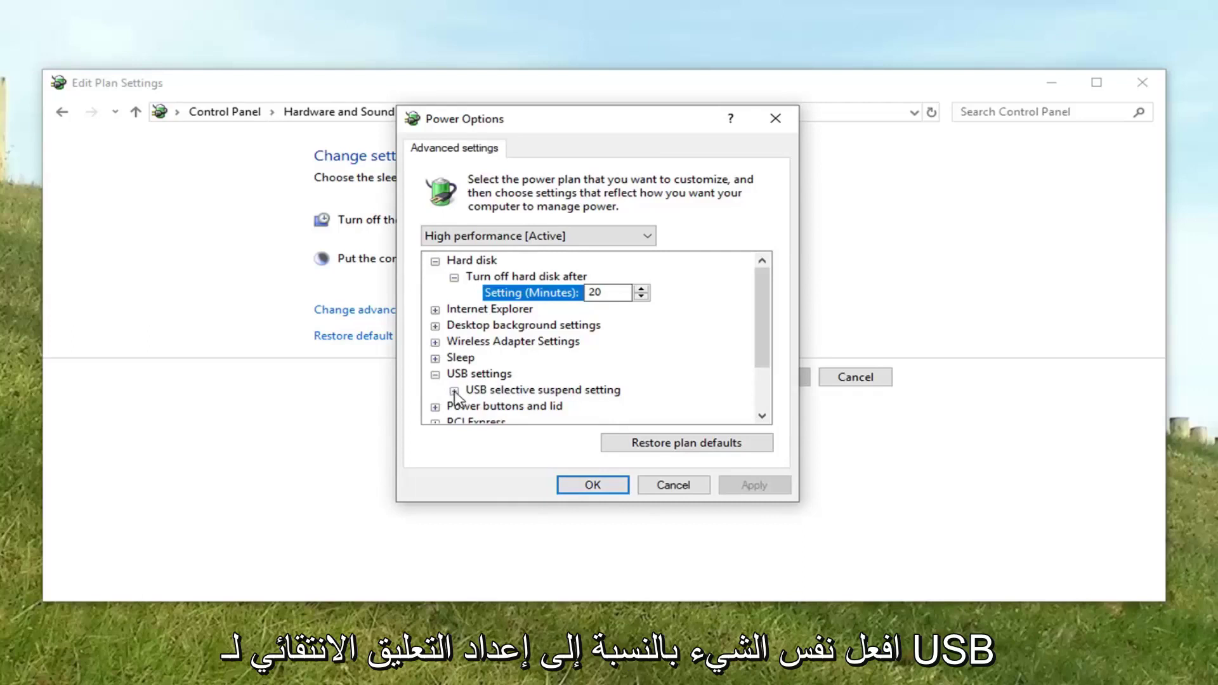
left_click(455, 390)
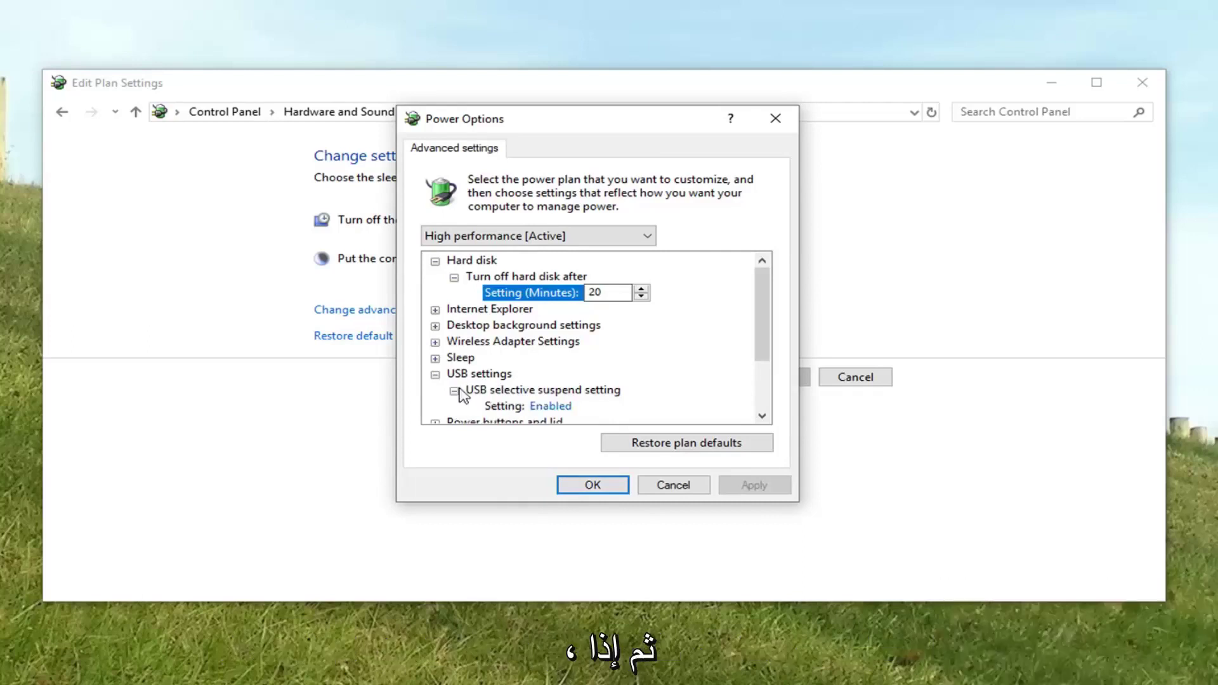
left_click(552, 408)
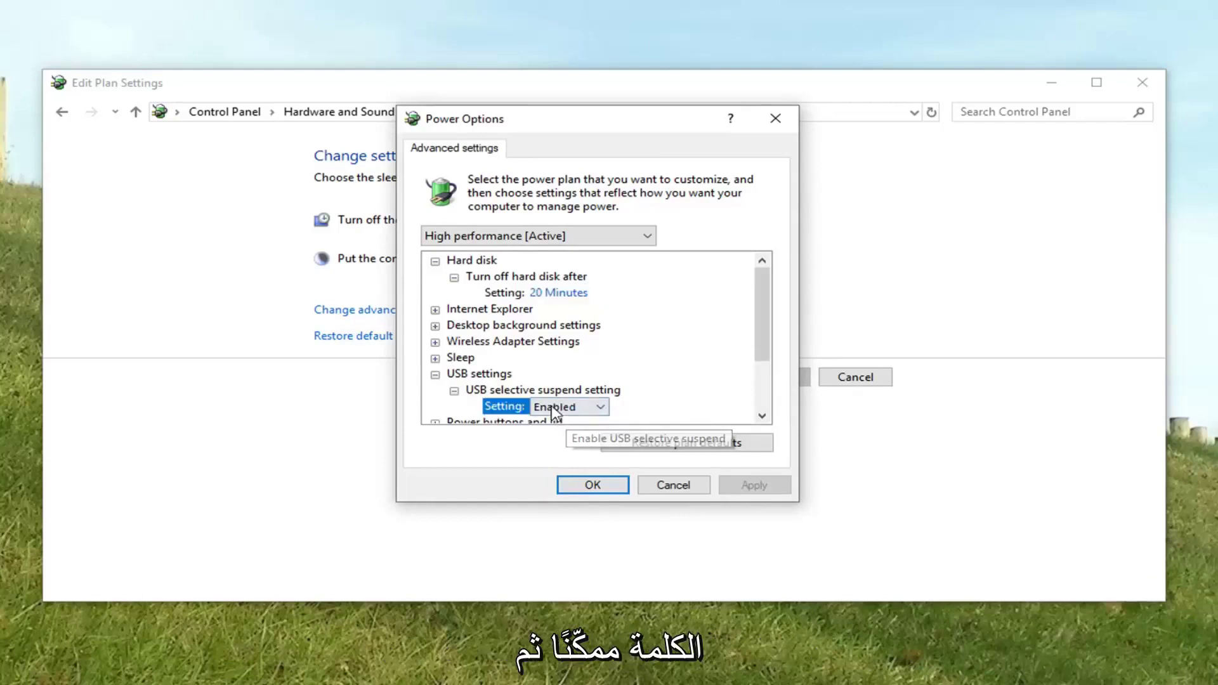
left_click(596, 408)
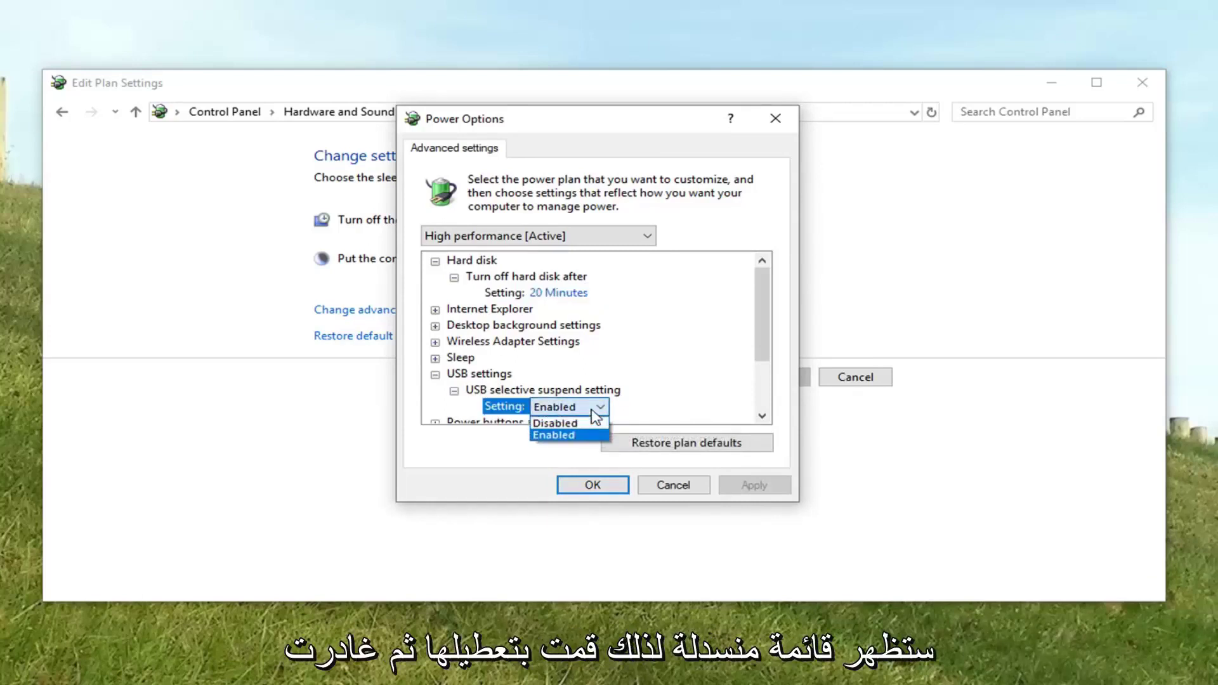
left_click(567, 421)
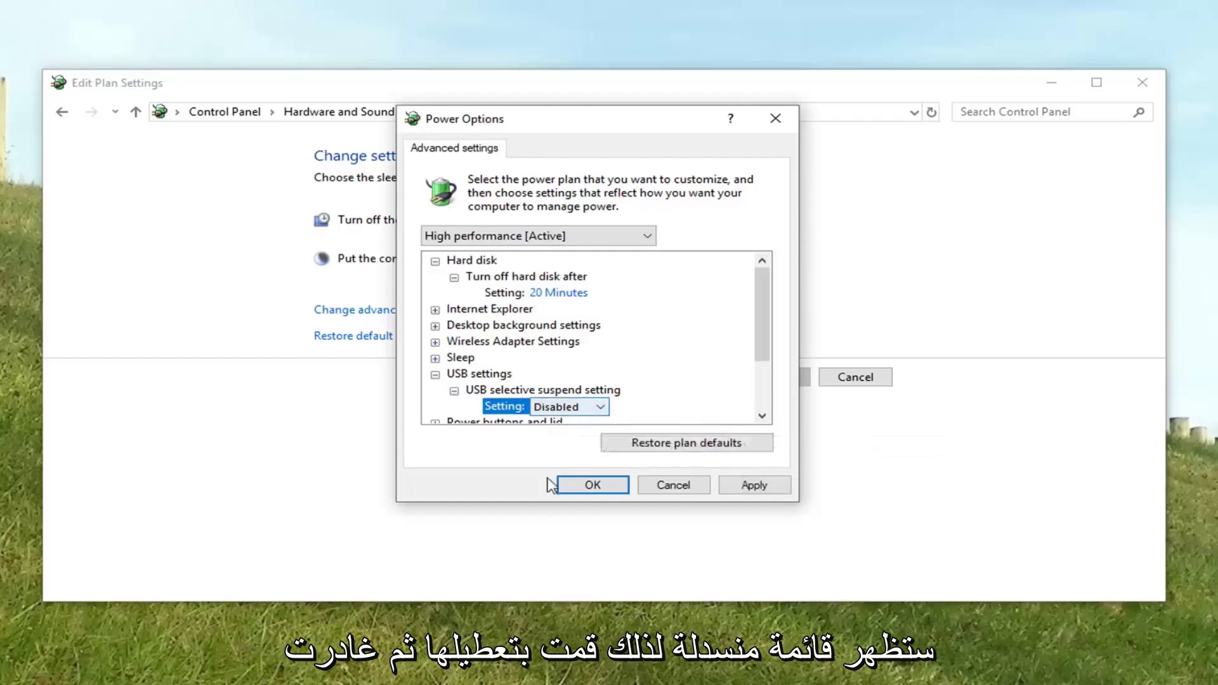
left_click(780, 488)
left_click(579, 485)
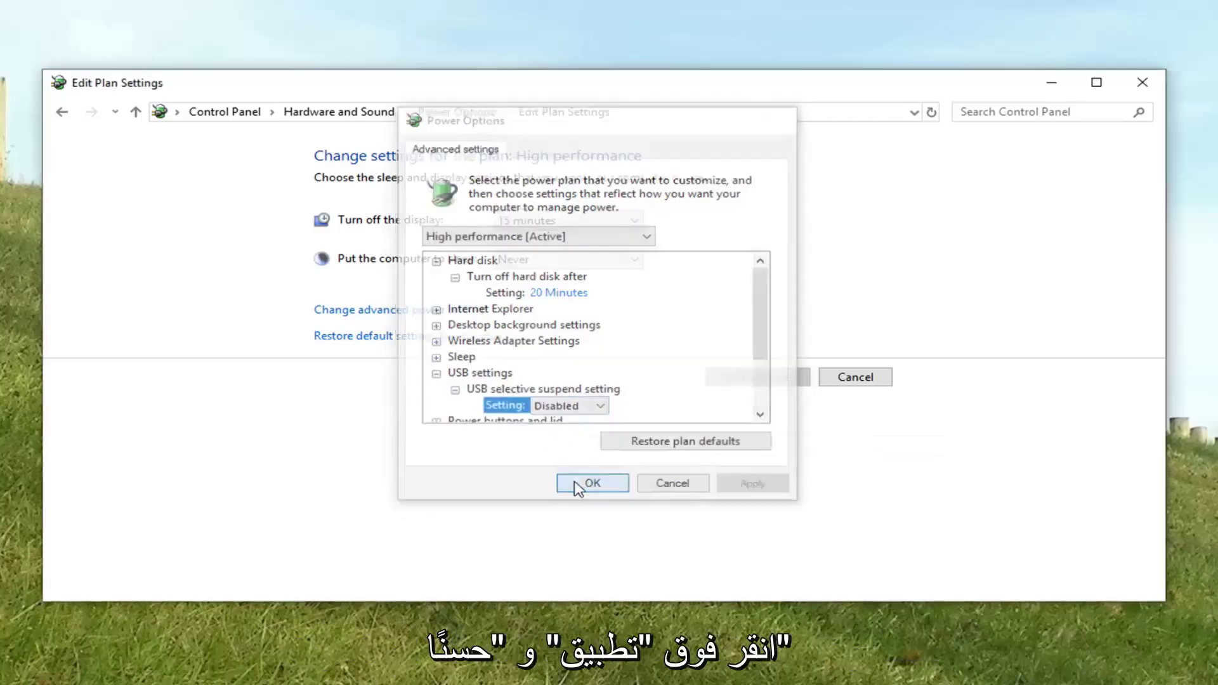